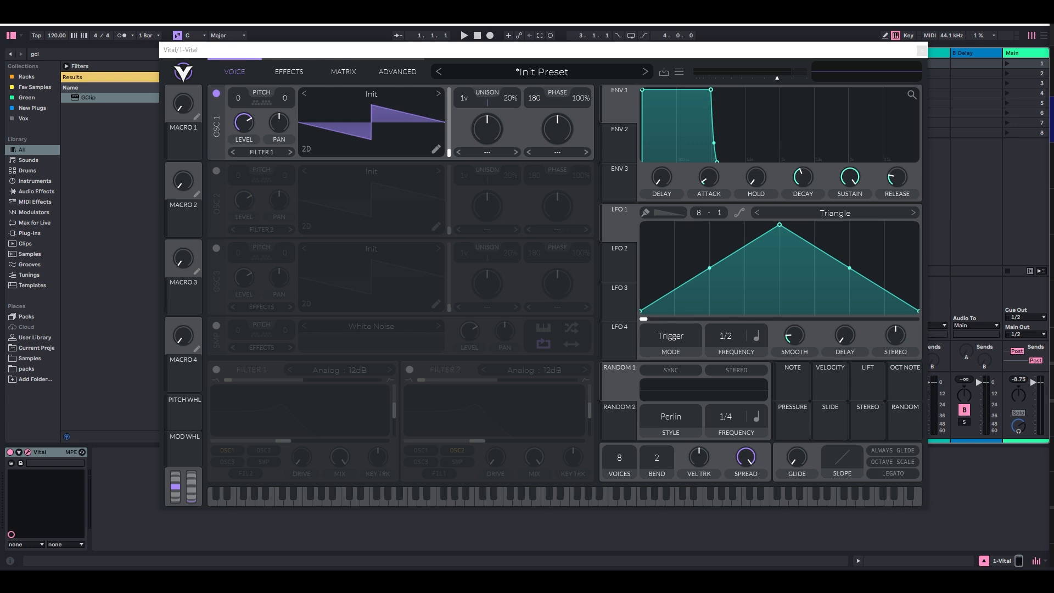
# Step: Switch on oscillators 2 and 3
pyautogui.click(217, 171)
pyautogui.click(216, 249)
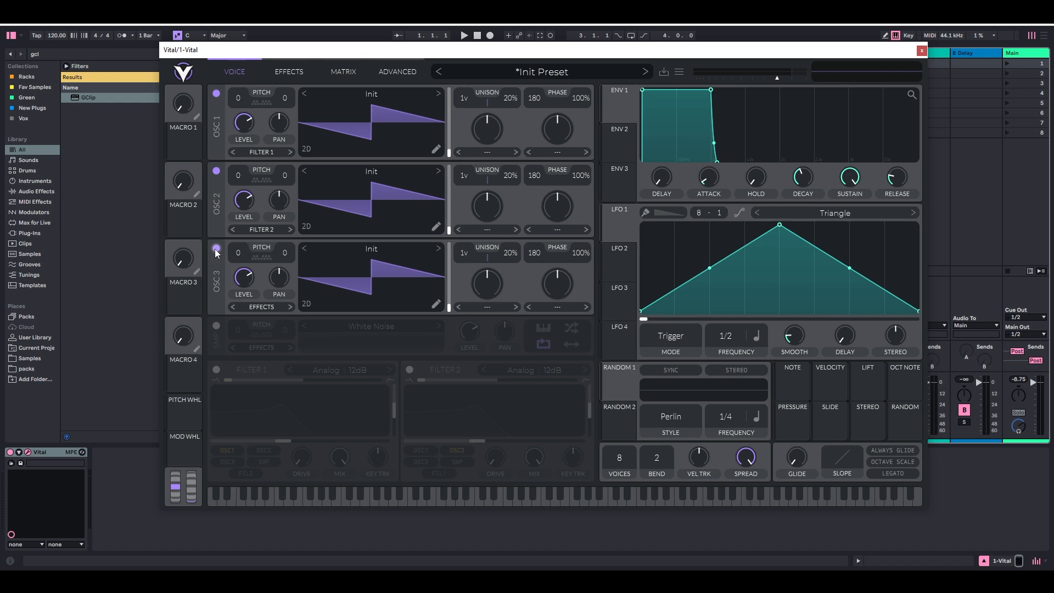
# Step: Load the Basic Shapes wavetable into oscillator 1, move its wave frame to the saw shape and audition it
pyautogui.click(371, 94)
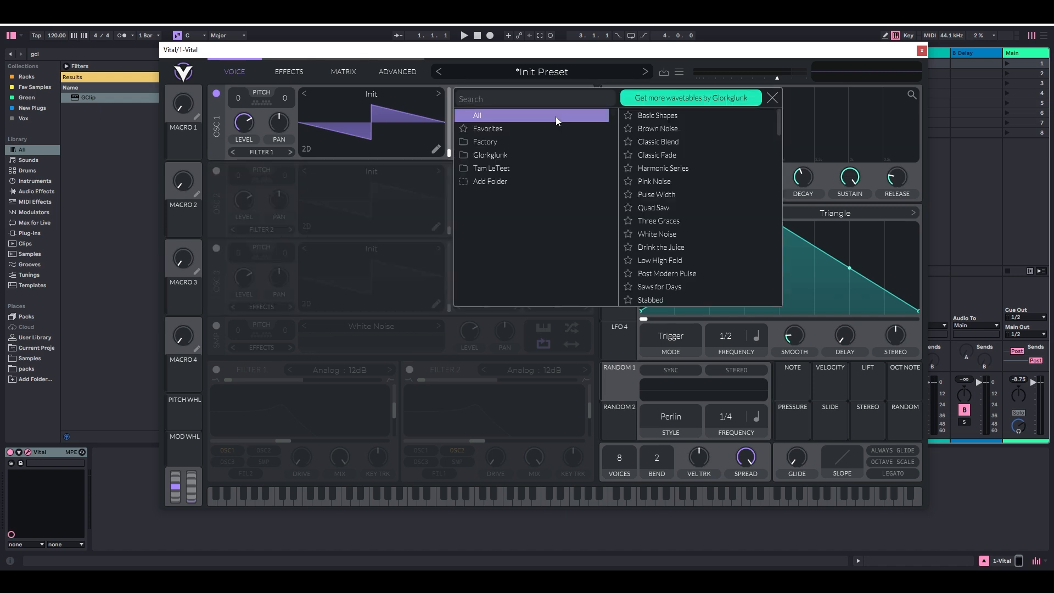
pyautogui.click(657, 116)
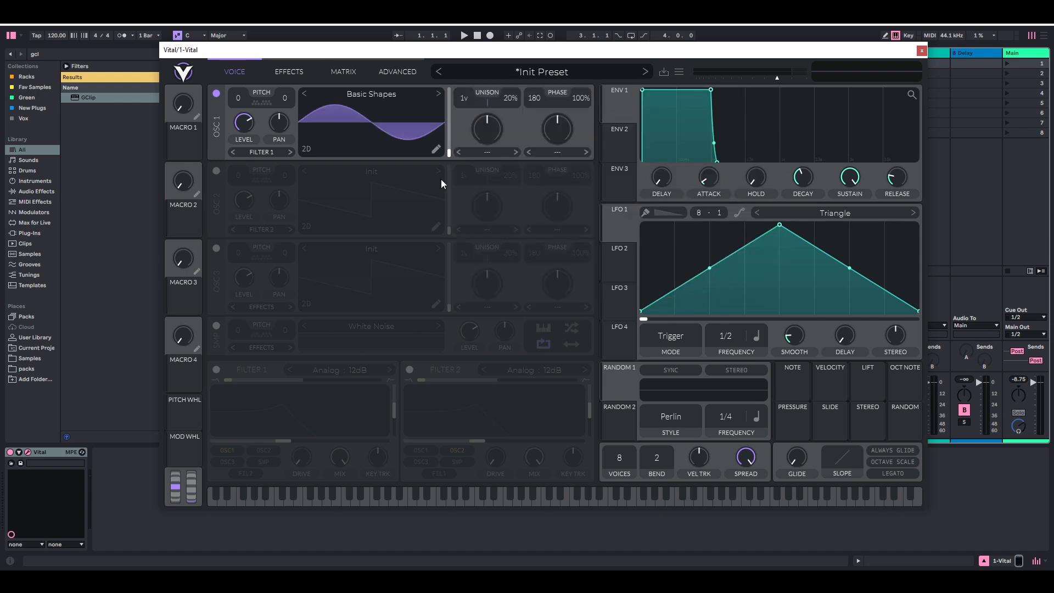
pyautogui.press('f')
pyautogui.press('f')
pyautogui.moveTo(450, 154); pyautogui.dragTo(450, 127)
pyautogui.press('f')
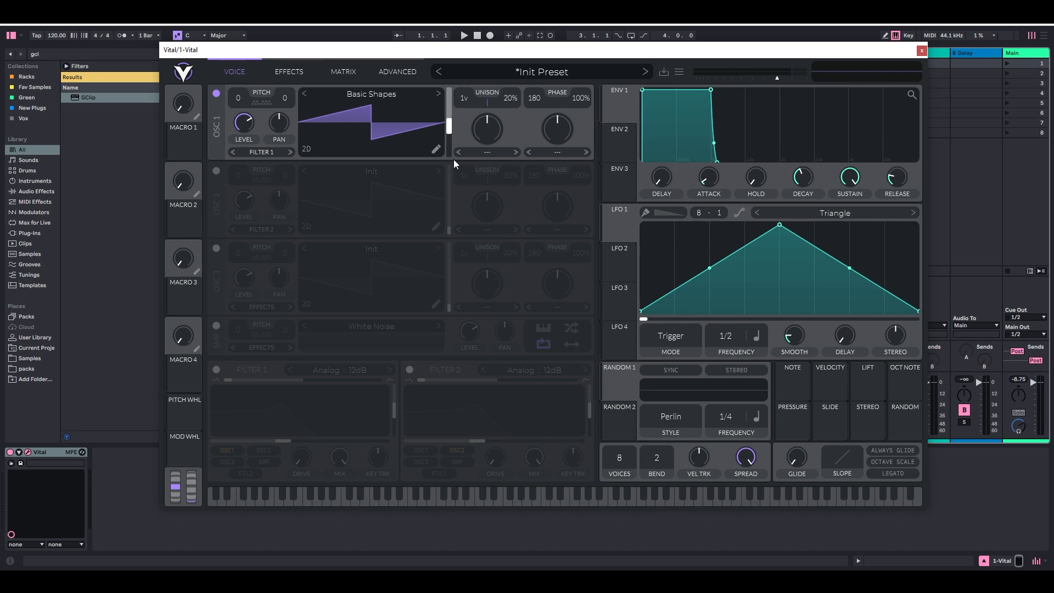
# Step: Play several notes on the saw shape and raise oscillator 1's wave frame to the square shape
pyautogui.press('a')
pyautogui.press('d')
pyautogui.press('g')
pyautogui.moveTo(454, 159); pyautogui.dragTo(453, 145)
pyautogui.press('f')
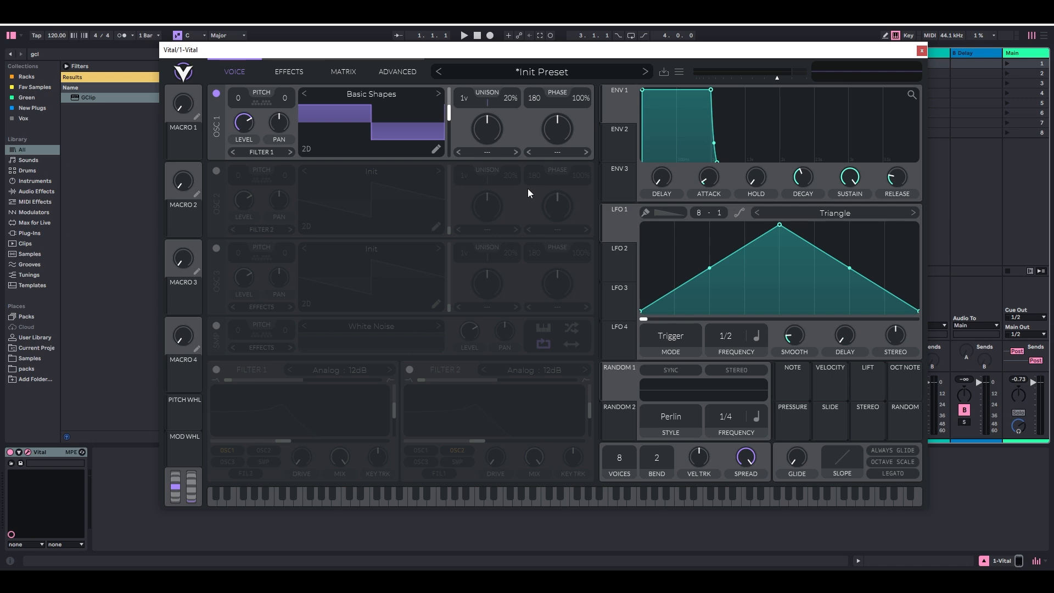
# Step: Set oscillator 1's wave frame to the triangle shape and audition it with notes in a lower keyboard octave
pyautogui.press('z')
pyautogui.press('f')
pyautogui.press('f')
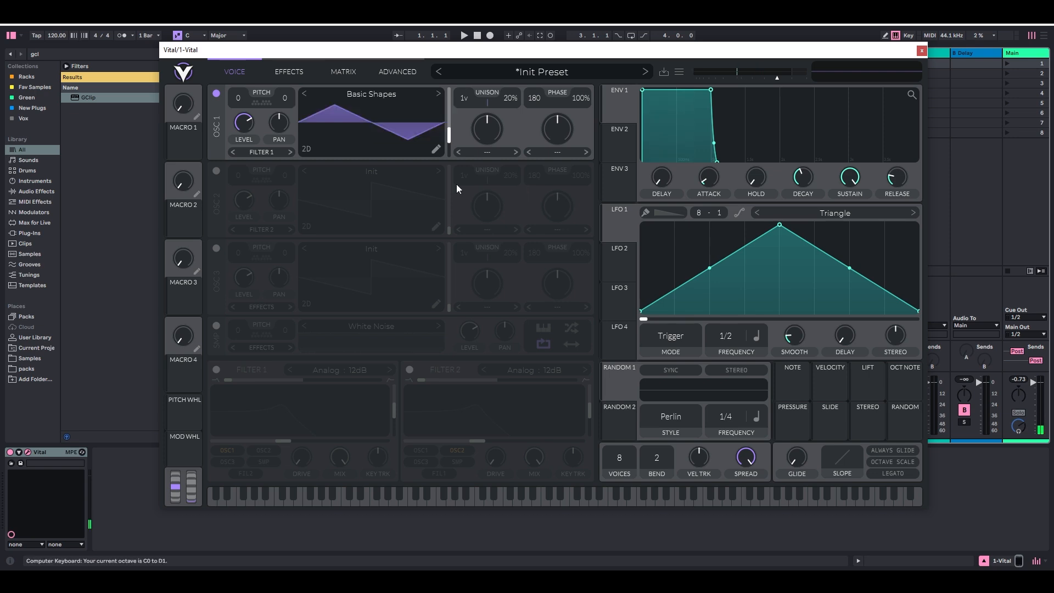
pyautogui.press('f')
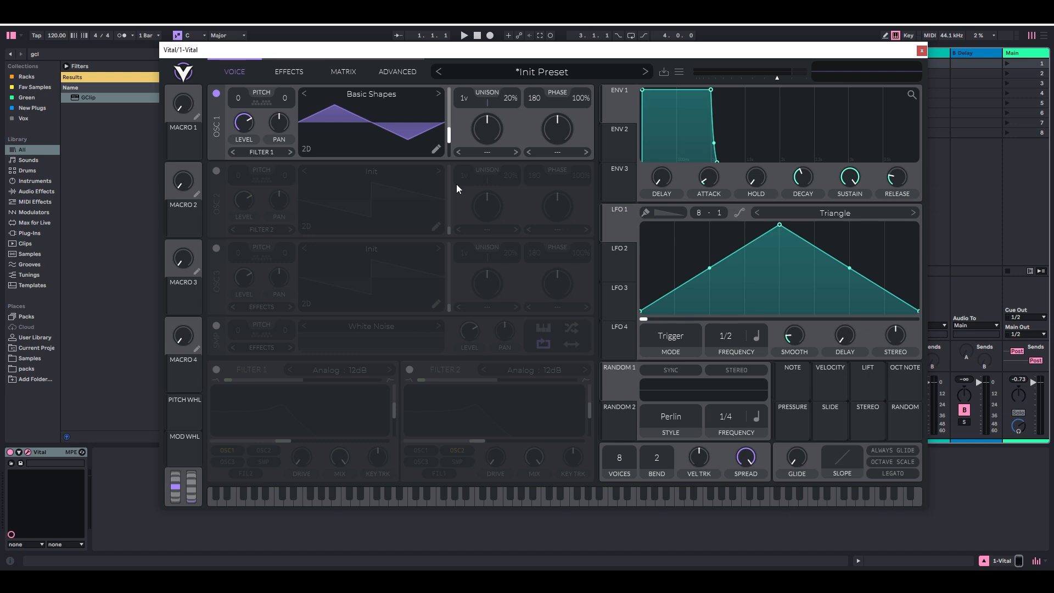
pyautogui.press('f')
pyautogui.press('y')
pyautogui.press('k')
# Step: Load the Drink the Juice wavetable into oscillator 1 and raise its wave frame slightly
pyautogui.click(371, 94)
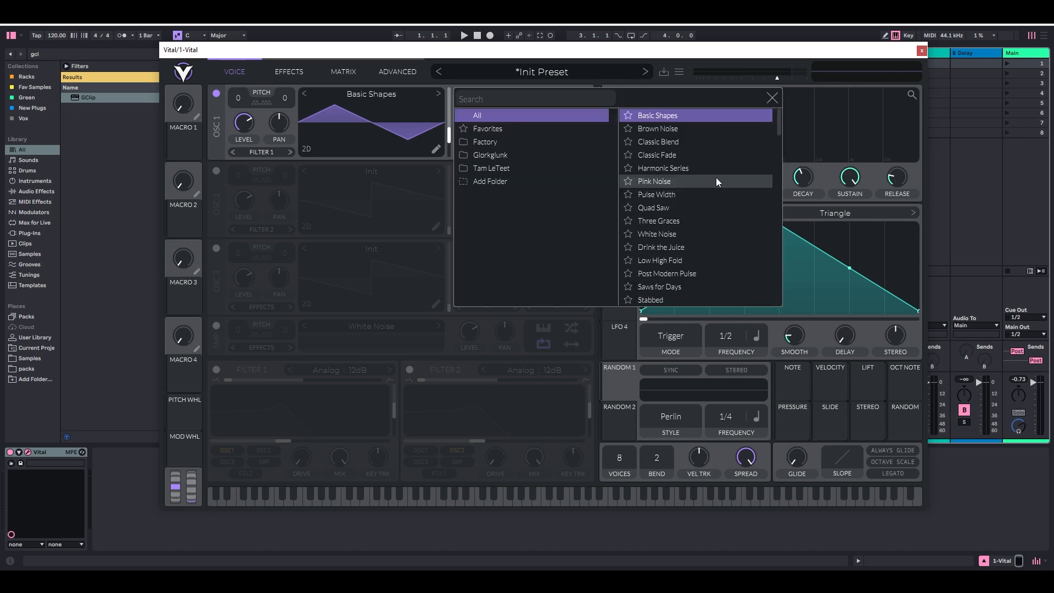
pyautogui.click(661, 247)
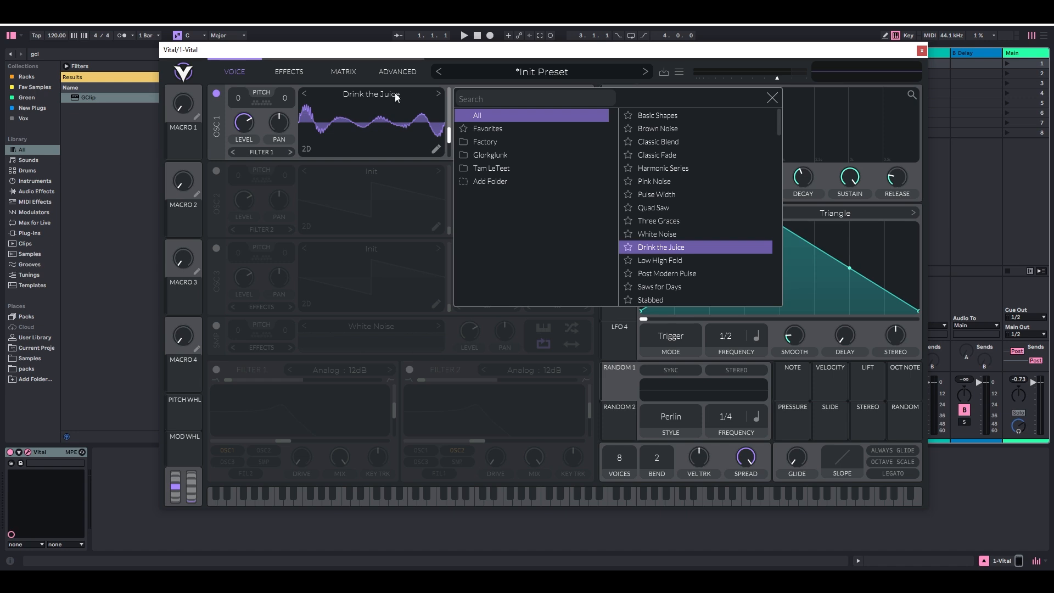
pyautogui.click(416, 77)
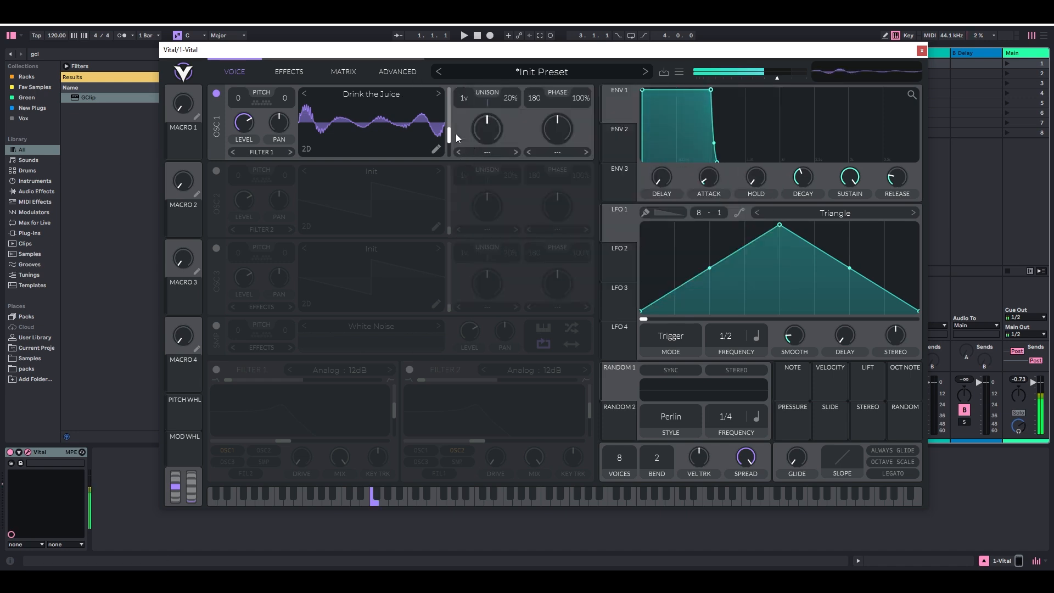
pyautogui.moveTo(448, 140)
pyautogui.mouseDown()
pyautogui.moveTo(455, 104)
pyautogui.moveTo(451, 132)
pyautogui.mouseUp()
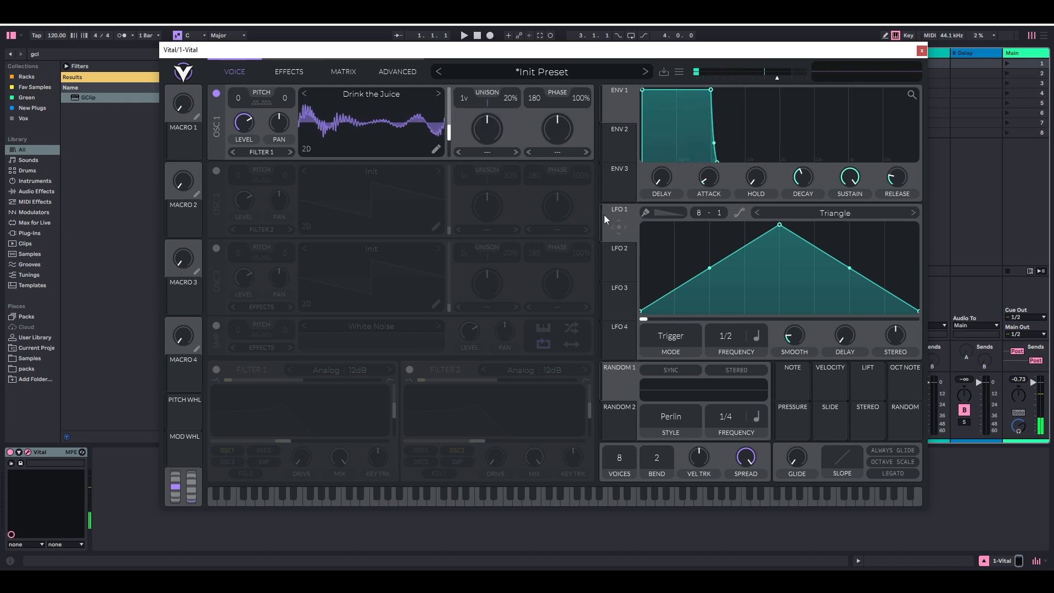
# Step: Reshape LFO 1 into a rising ramp, assign it to oscillator 1's wave frame and play a note
pyautogui.moveTo(779, 224); pyautogui.dragTo(916, 225)
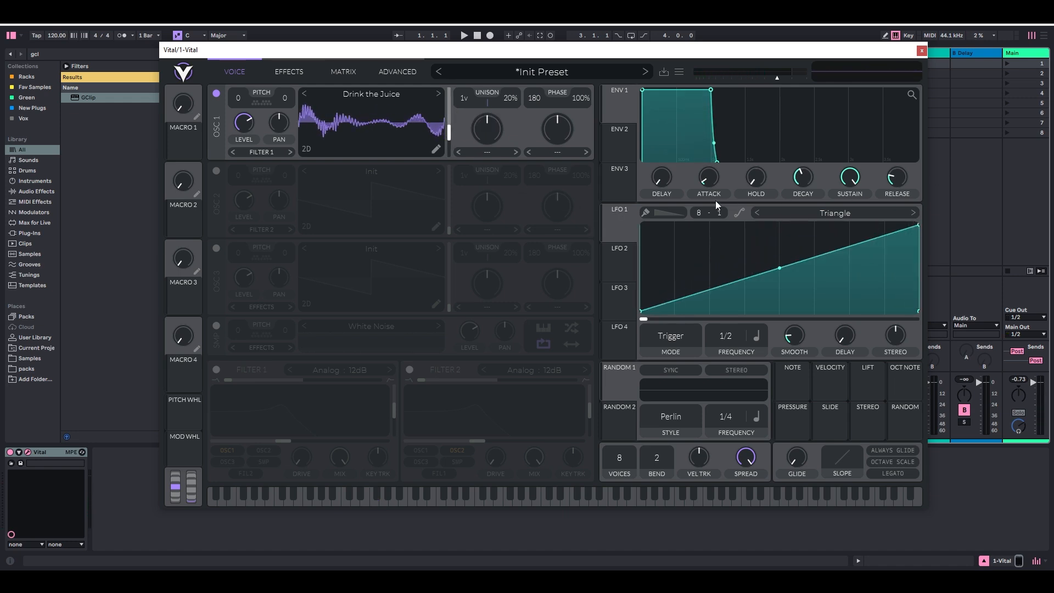
pyautogui.moveTo(623, 220); pyautogui.dragTo(451, 133)
pyautogui.press('f')
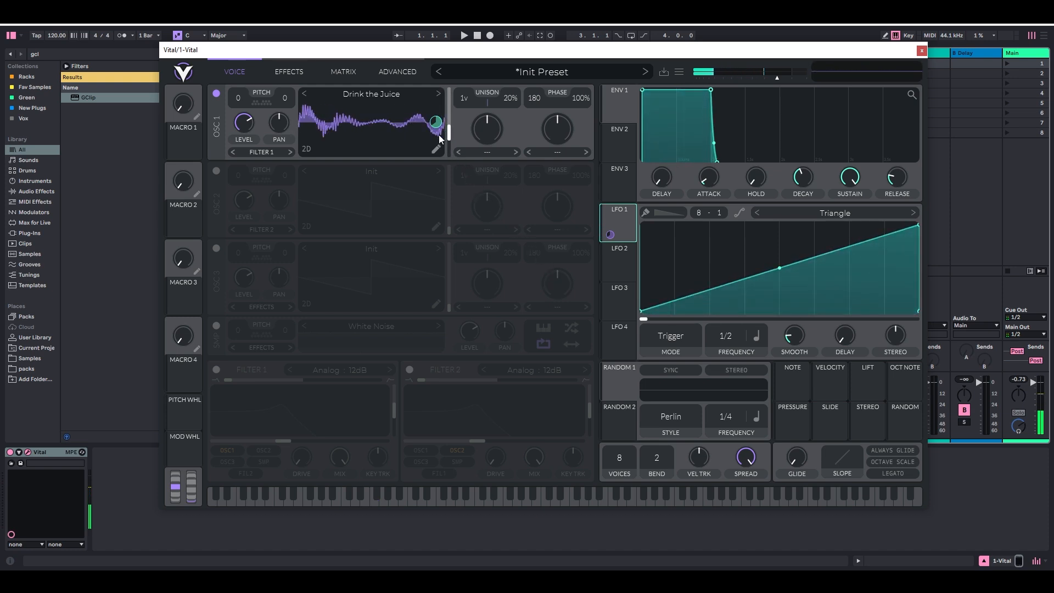
# Step: Reduce LFO 1's modulation amount on oscillator 1's wave frame and lower the base frame position slightly
pyautogui.moveTo(435, 122)
pyautogui.moveTo(436, 122)
pyautogui.mouseDown()
pyautogui.moveTo(435, 103)
pyautogui.moveTo(435, 141)
pyautogui.mouseUp()
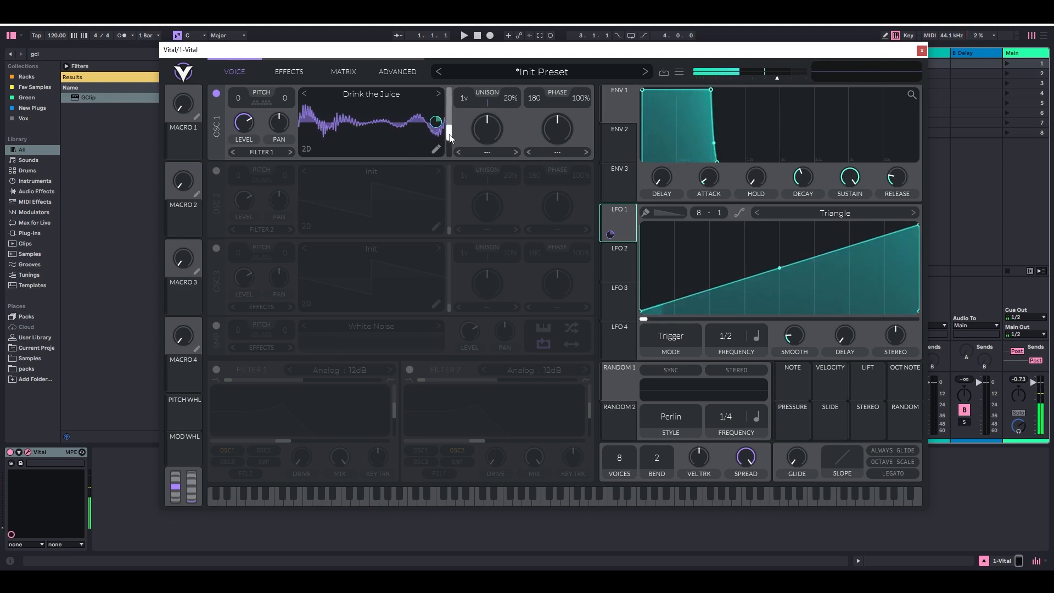
pyautogui.moveTo(449, 137)
pyautogui.mouseDown()
pyautogui.moveTo(449, 114)
pyautogui.moveTo(449, 143)
pyautogui.mouseUp()
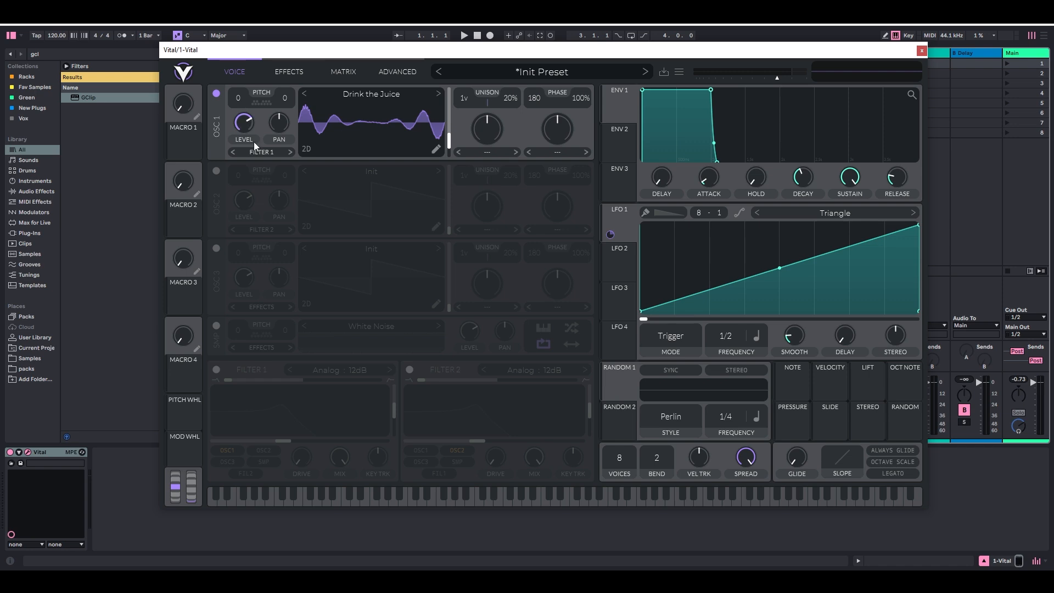
# Step: Try other transpose and fine-tune values for oscillator 1's pitch and reset both to 0
pyautogui.moveTo(239, 100); pyautogui.dragTo(270, 64)
pyautogui.doubleClick(242, 102)
pyautogui.moveTo(305, 87); pyautogui.dragTo(334, 43)
pyautogui.doubleClick(278, 98)
# Step: Move LFO 1's peak earlier, set its frequency to 1/4 and assign it at full amount to oscillator 1's level
pyautogui.moveTo(248, 122)
pyautogui.moveTo(915, 227); pyautogui.dragTo(719, 171)
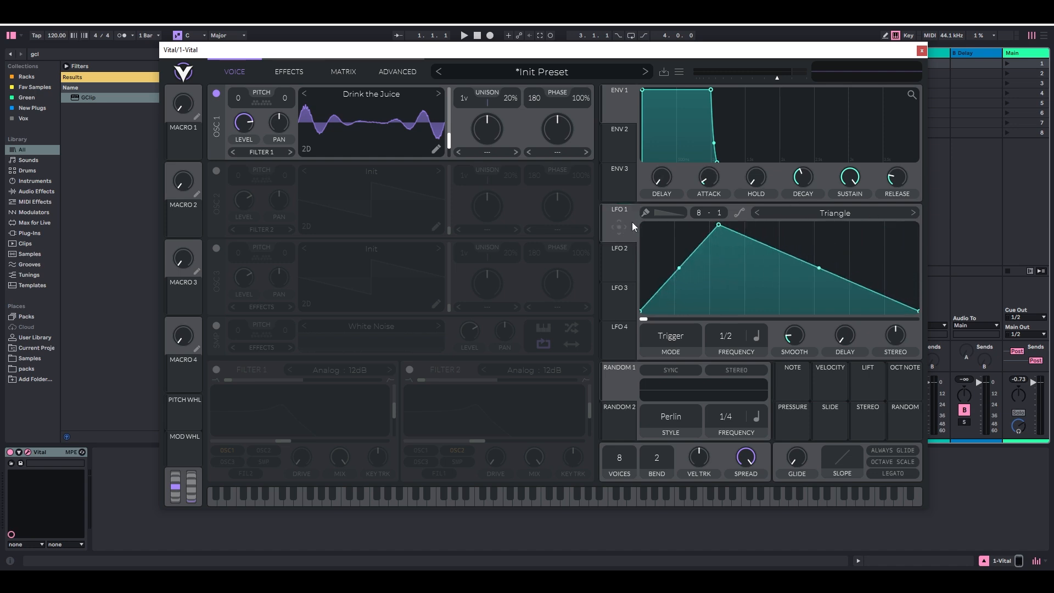
pyautogui.moveTo(609, 218); pyautogui.dragTo(243, 124)
pyautogui.moveTo(244, 151); pyautogui.dragTo(244, 93)
pyautogui.press('f')
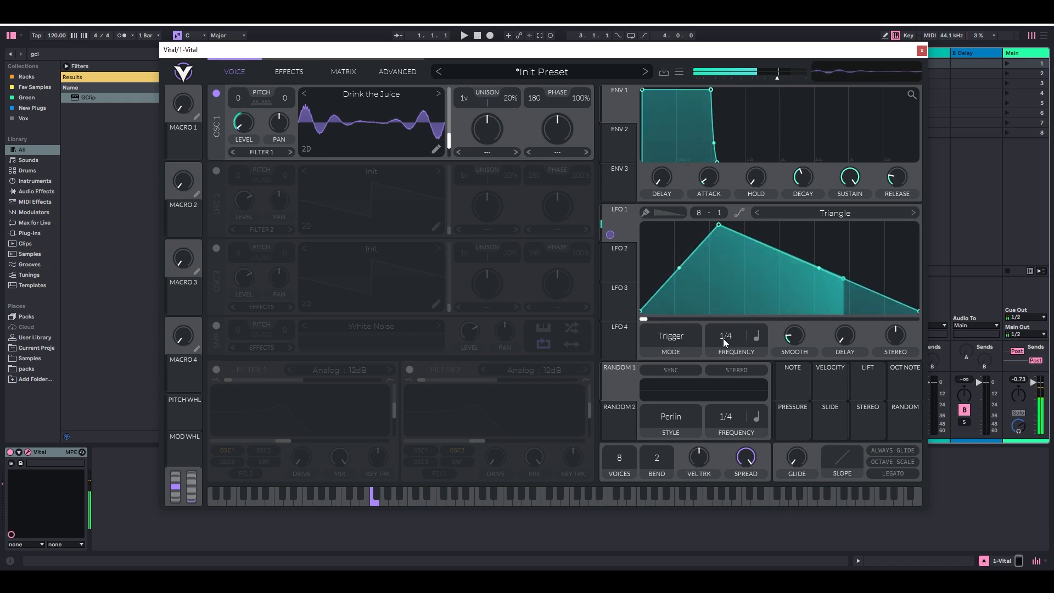
# Step: Assign LFO 1 to oscillator 1's wave frame and adjust the modulation amount and base frame position while auditioning
pyautogui.click(624, 221)
pyautogui.moveTo(624, 221); pyautogui.dragTo(445, 139)
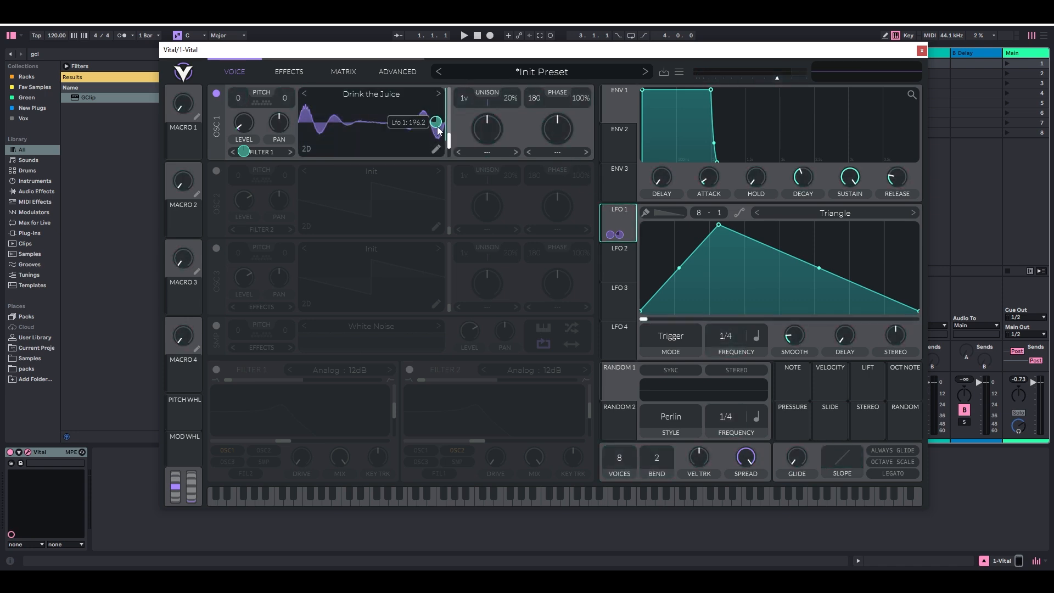
pyautogui.press('f')
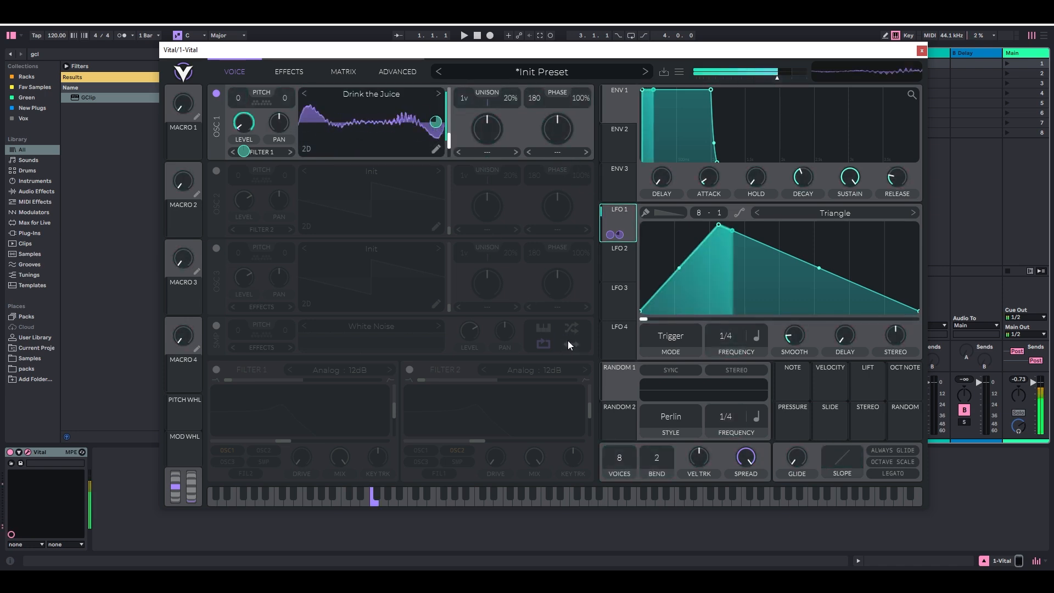
pyautogui.moveTo(450, 143); pyautogui.dragTo(455, 126)
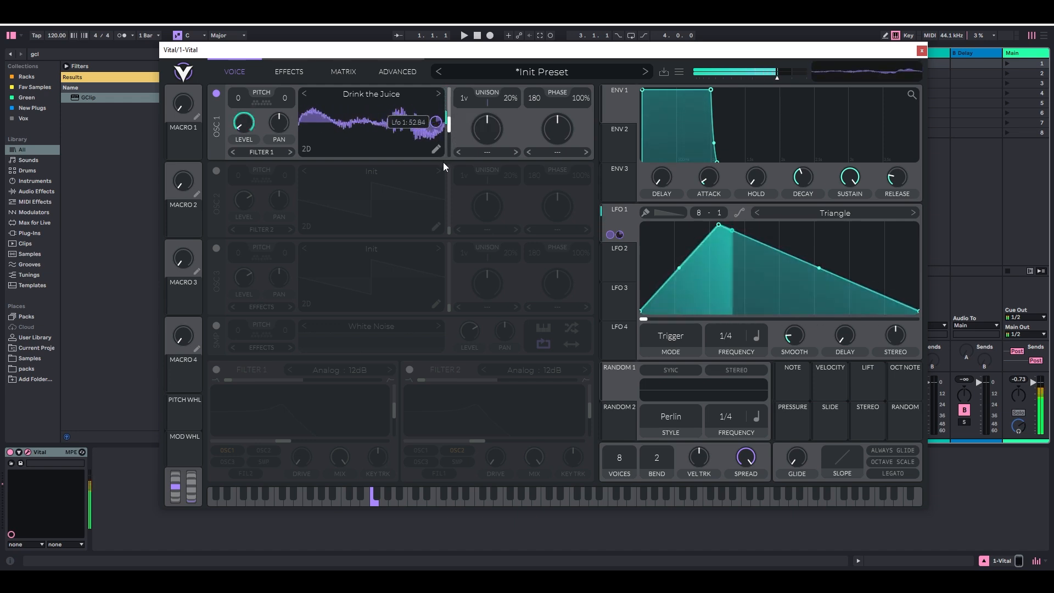
pyautogui.moveTo(451, 127)
pyautogui.mouseDown()
pyautogui.moveTo(455, 101)
pyautogui.moveTo(457, 141)
pyautogui.mouseUp()
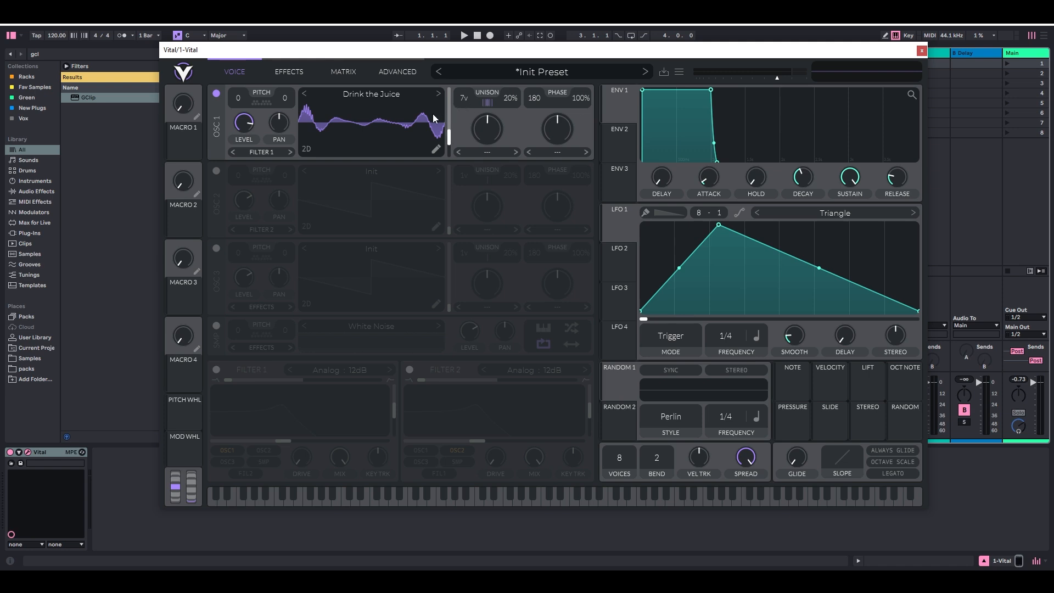
# Step: Audition oscillator 1 with 7 unison voices and set its unison detune to 16%
pyautogui.press('f')
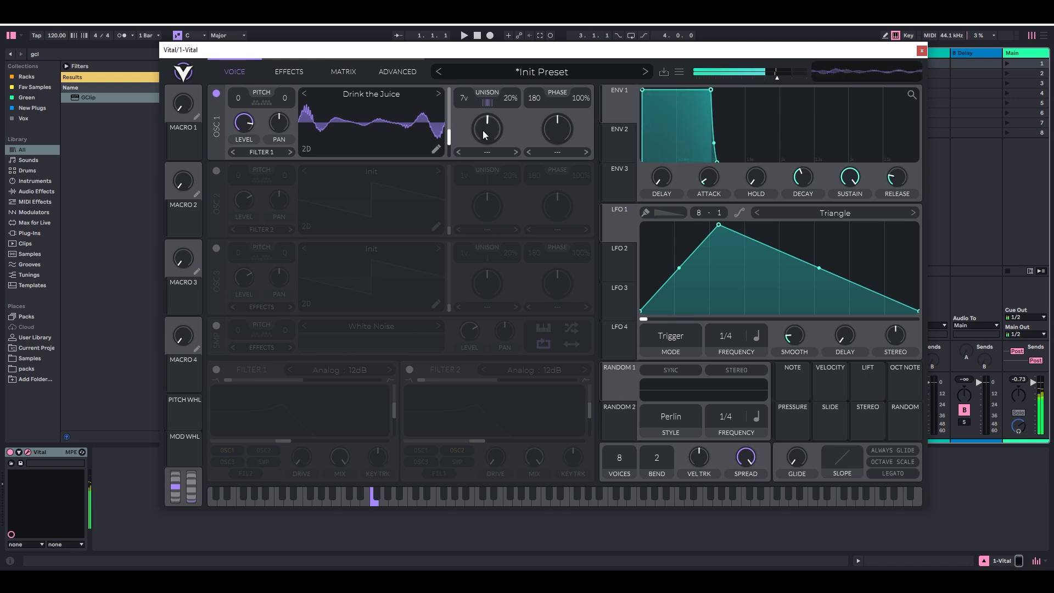
pyautogui.moveTo(512, 92)
pyautogui.mouseDown()
pyautogui.moveTo(529, 52)
pyautogui.moveTo(525, 94)
pyautogui.mouseUp()
pyautogui.press('f')
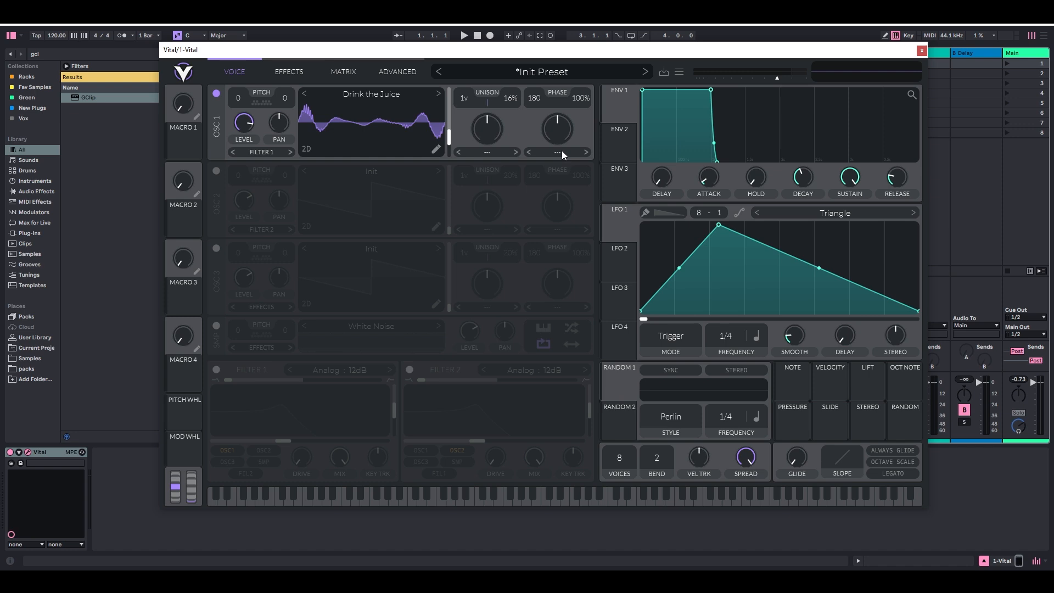
# Step: Set oscillator 1's phase distortion to FM <- Osc 2 and switch on oscillator 2 with its level at zero
pyautogui.click(558, 153)
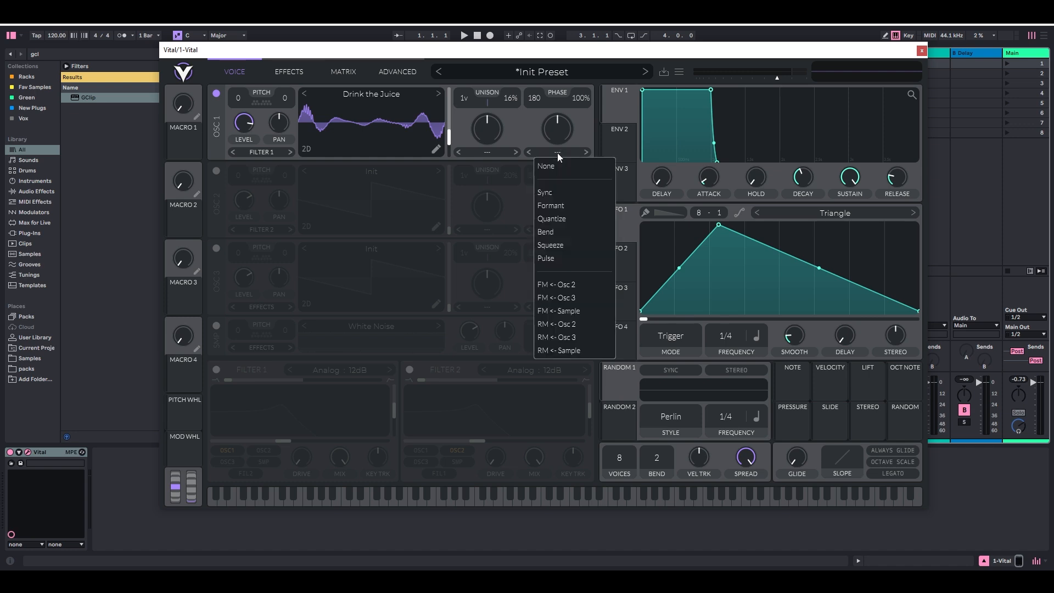
pyautogui.click(577, 284)
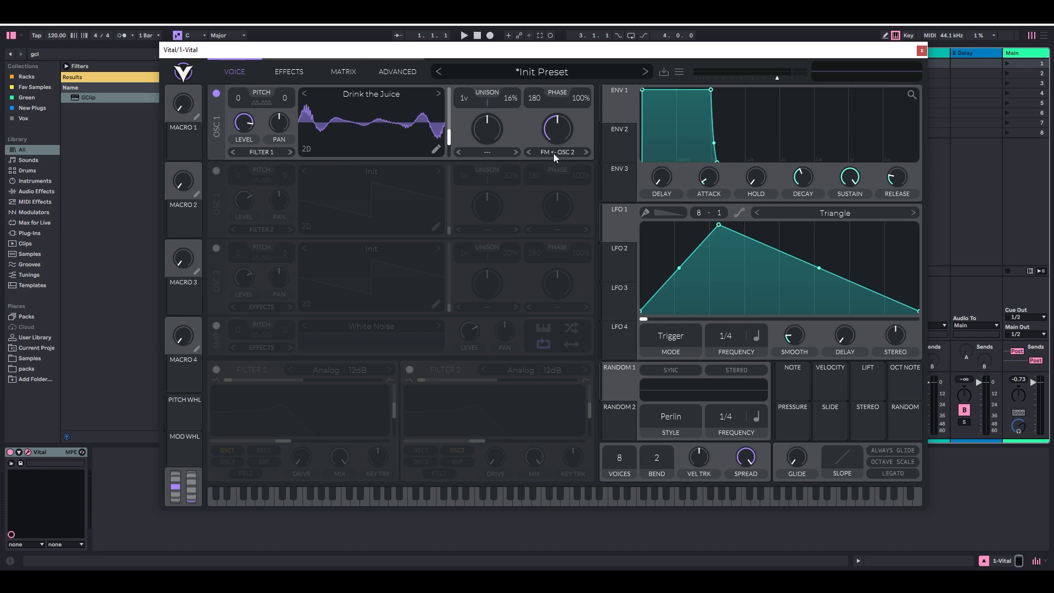
pyautogui.click(216, 170)
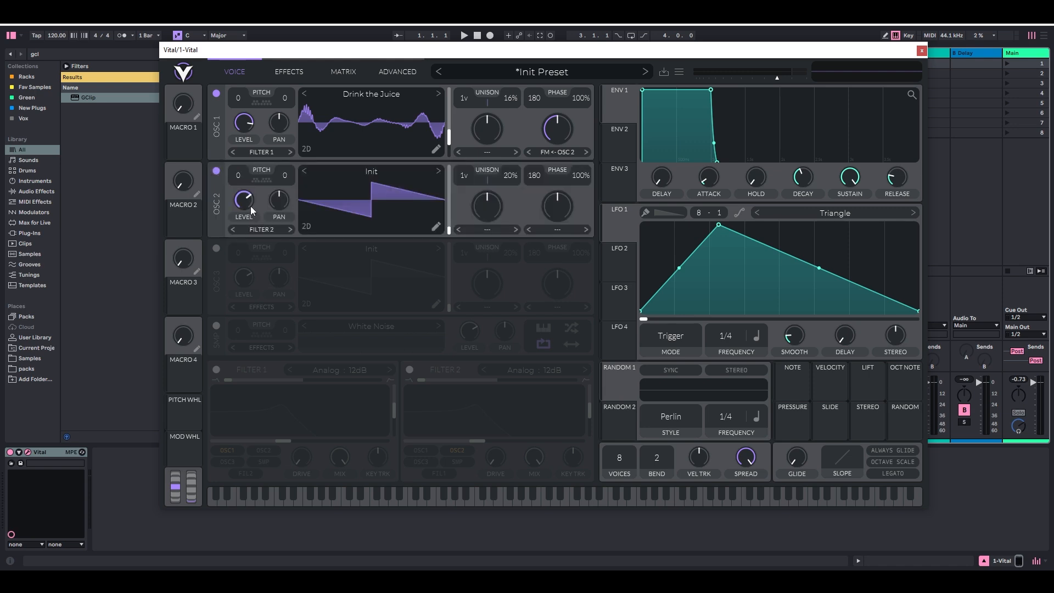
pyautogui.moveTo(248, 203); pyautogui.dragTo(232, 305)
# Step: Set oscillator 2's transpose to 24 and oscillator 1's FM amount to about 51.5%
pyautogui.moveTo(559, 130)
pyautogui.mouseDown()
pyautogui.moveTo(555, 159)
pyautogui.moveTo(561, 129)
pyautogui.mouseUp()
pyautogui.moveTo(244, 163); pyautogui.dragTo(244, 162)
pyautogui.moveTo(555, 136); pyautogui.dragTo(565, 163)
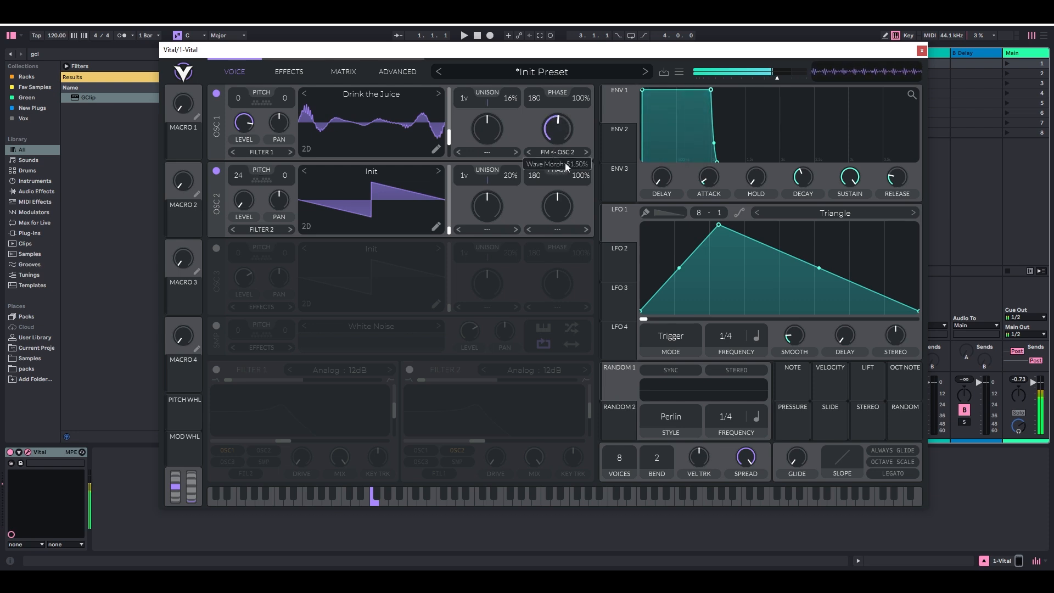